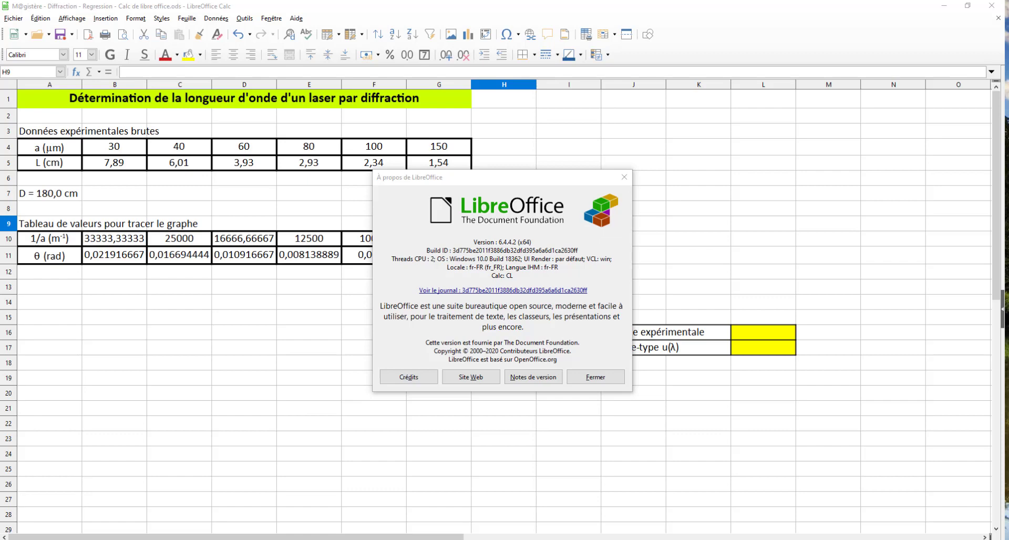
# Close the version information window and check the formulas computing 1/a in B10 and θ in B11
pyautogui.click(593, 379)
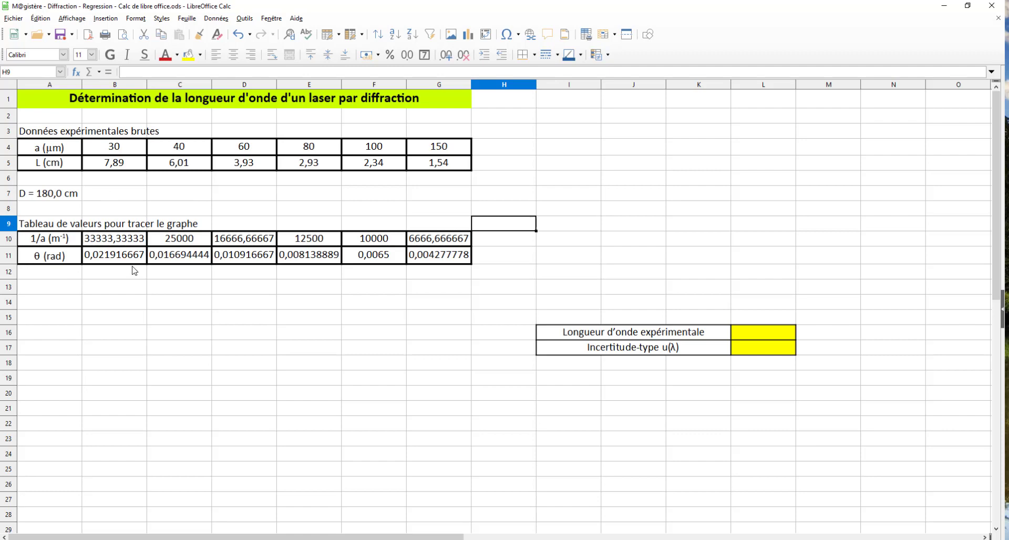
pyautogui.click(105, 242)
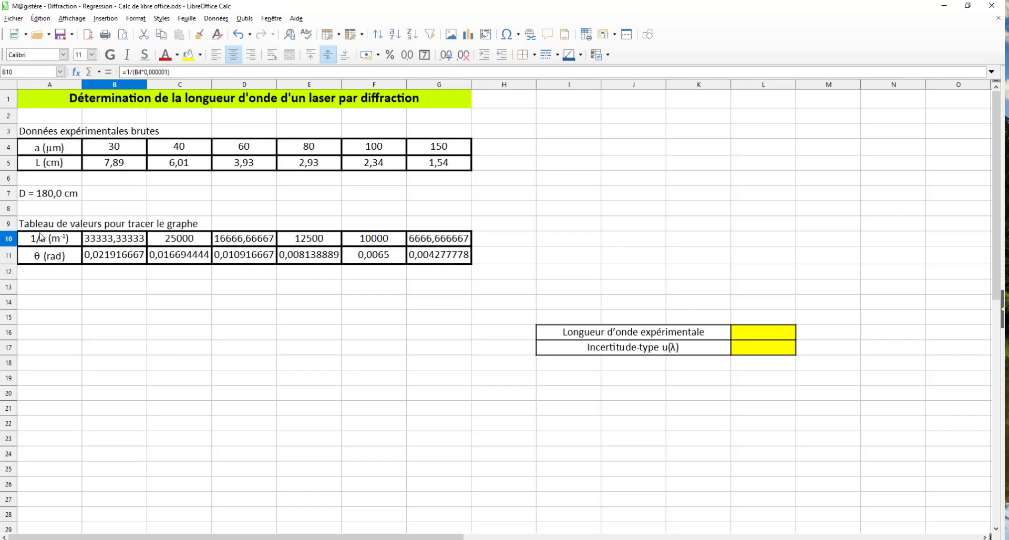
pyautogui.click(109, 257)
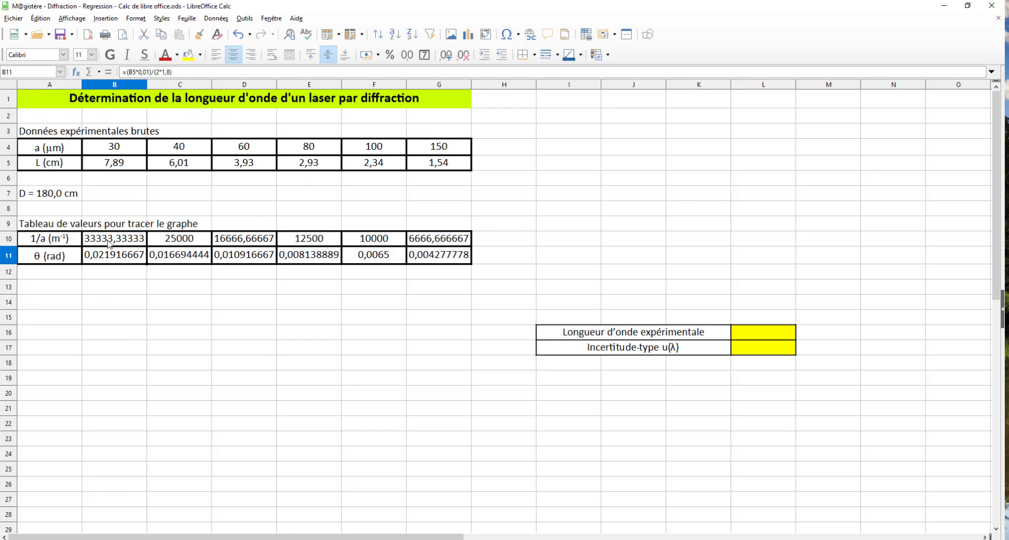
pyautogui.click(245, 302)
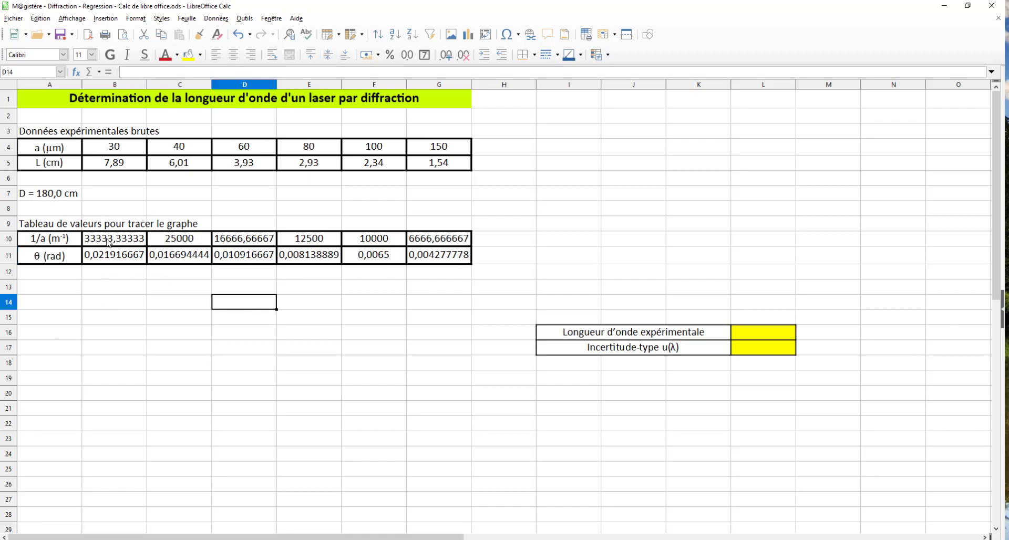
# Create a points-only XY scatter chart from B10:G11 with the data series in rows, and check its X and Y ranges
pyautogui.moveTo(114, 238); pyautogui.dragTo(429, 257)
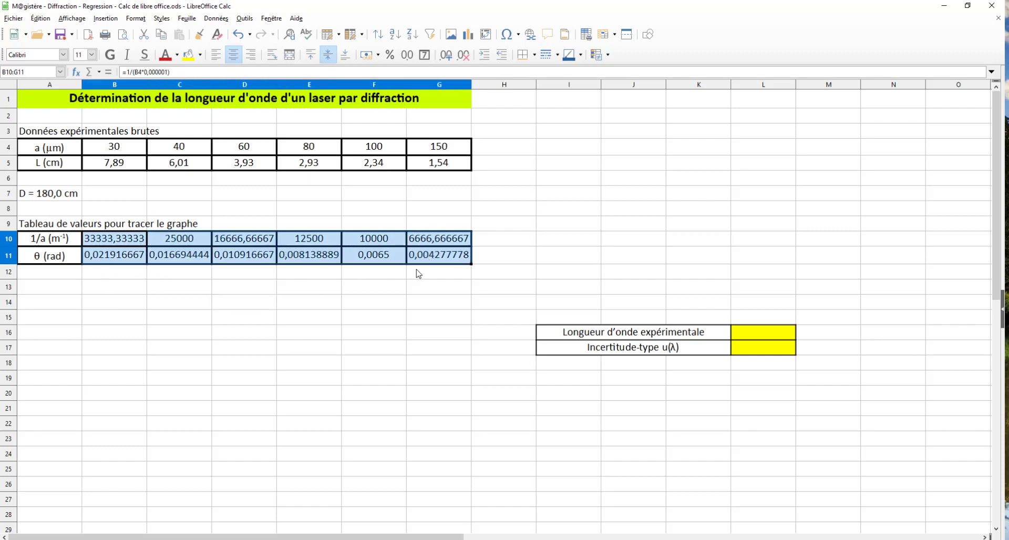
pyautogui.click(468, 35)
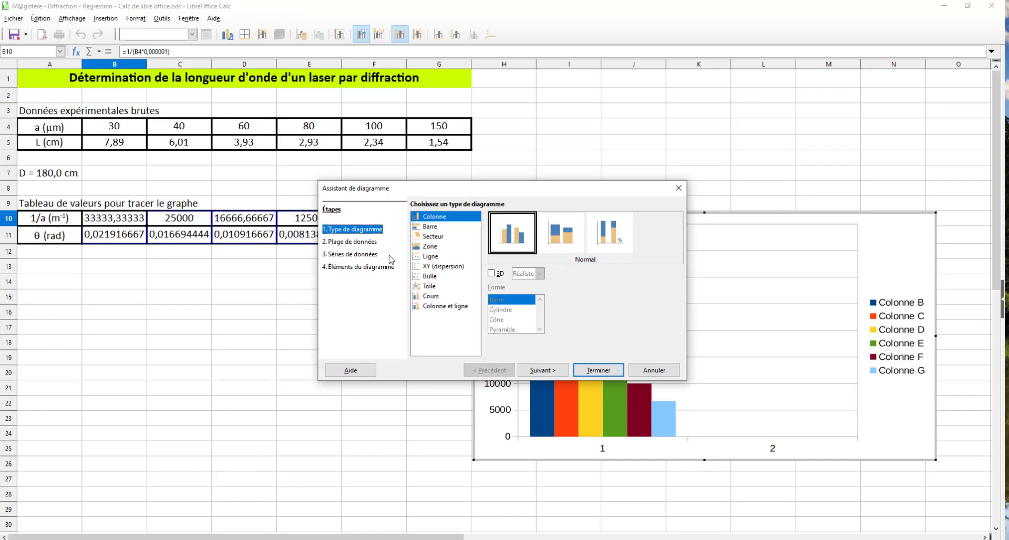
pyautogui.click(433, 267)
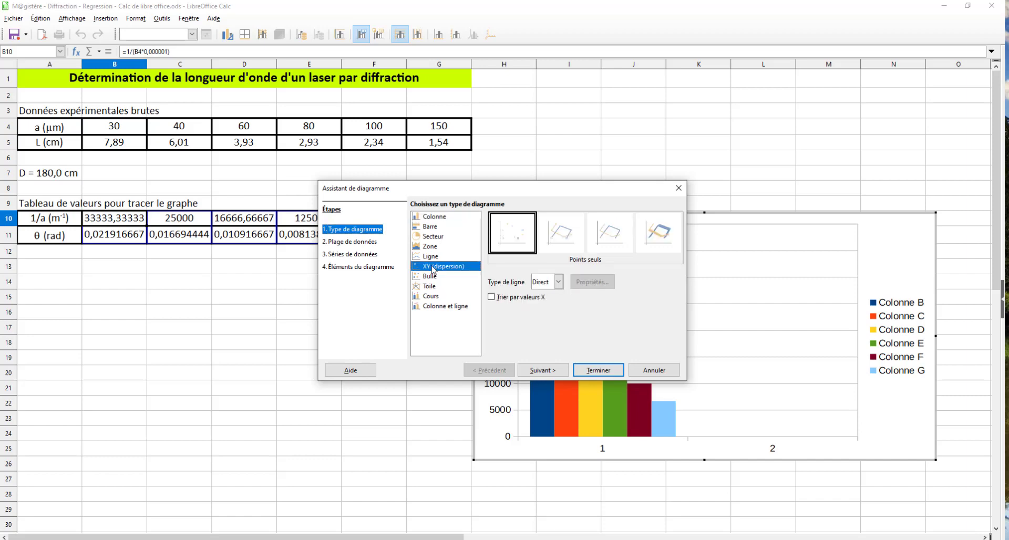
pyautogui.click(374, 242)
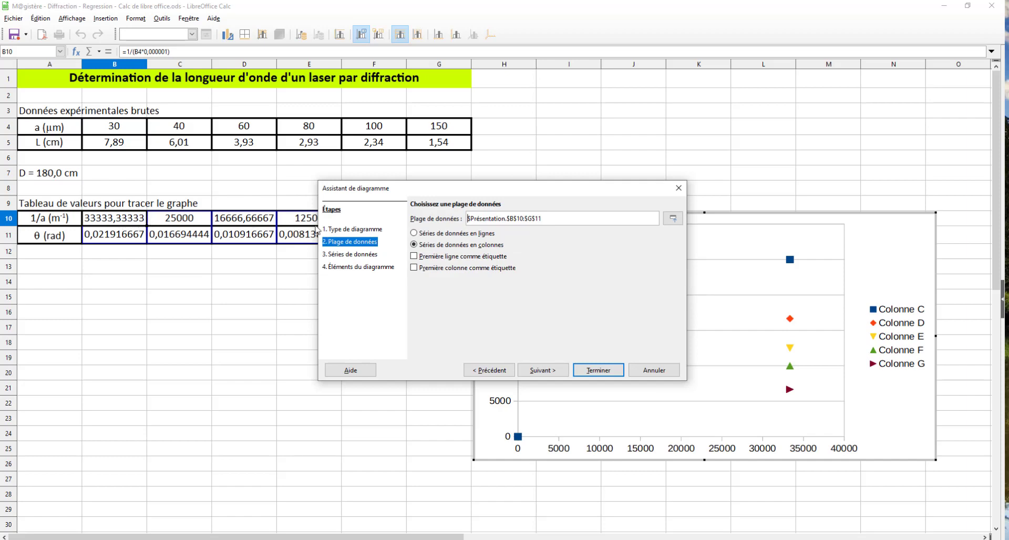
pyautogui.click(414, 233)
pyautogui.click(357, 256)
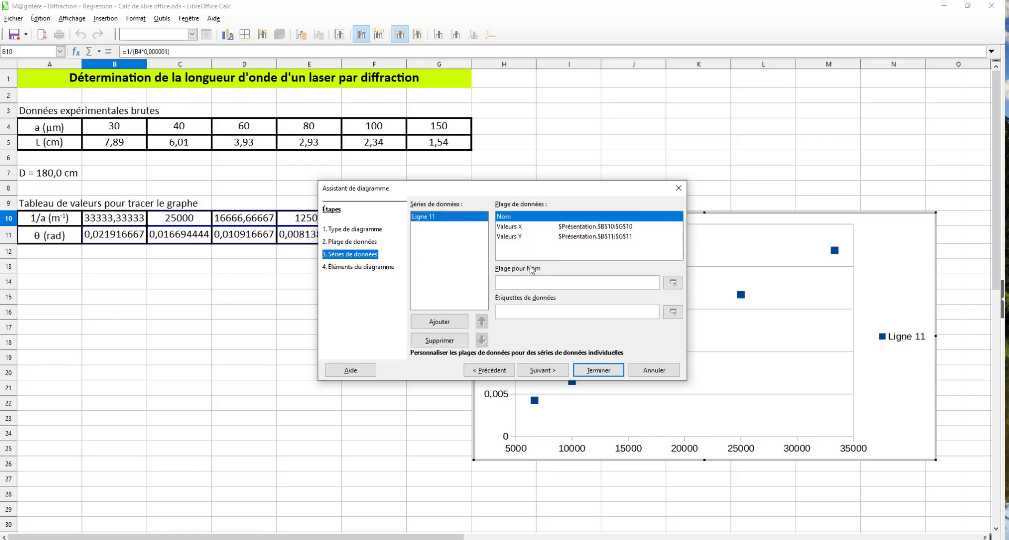
# Title the chart "Téta en fonction de 1/a", the X axis "1/a en m-1" and the Y axis "Téta en rad"
pyautogui.click(359, 268)
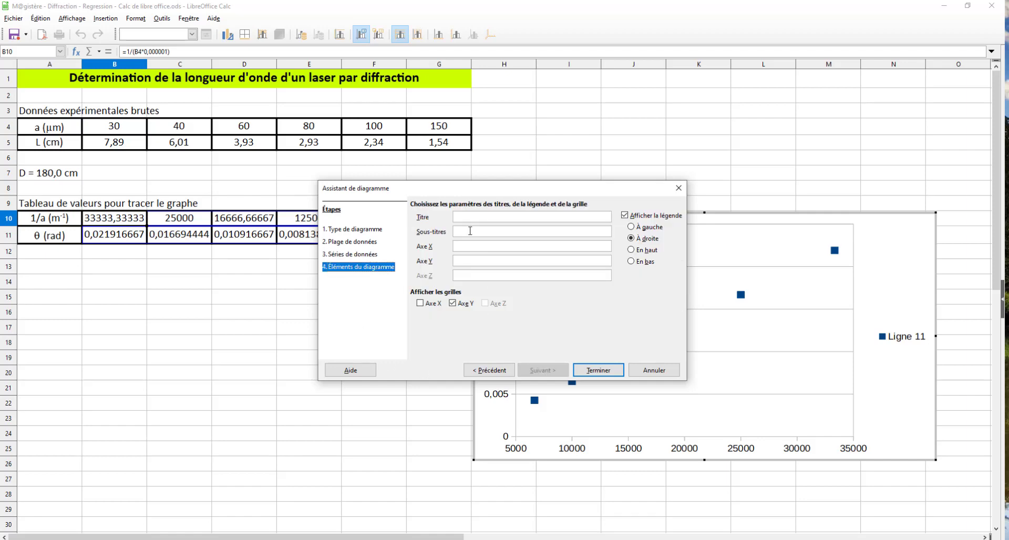
pyautogui.click(460, 213)
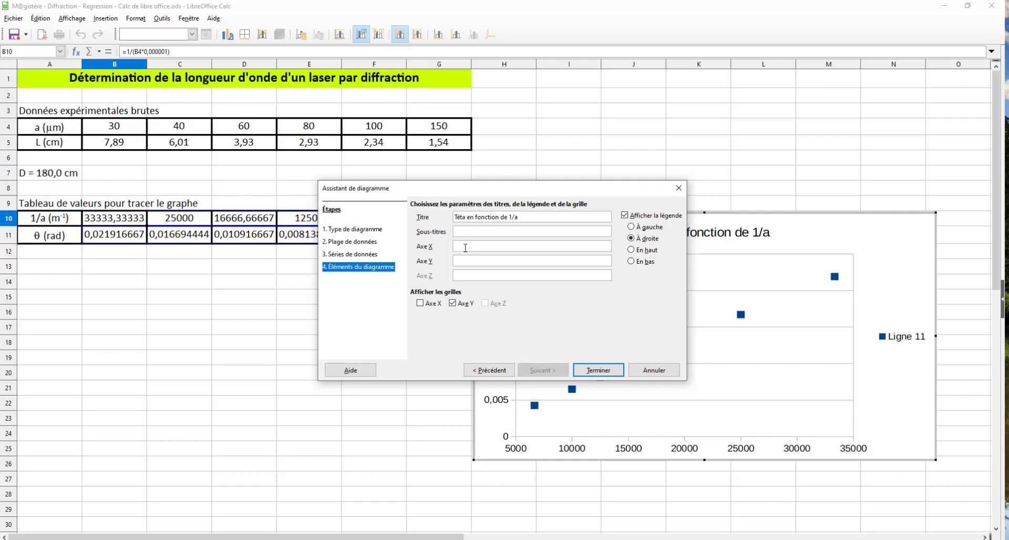
pyautogui.click(465, 263)
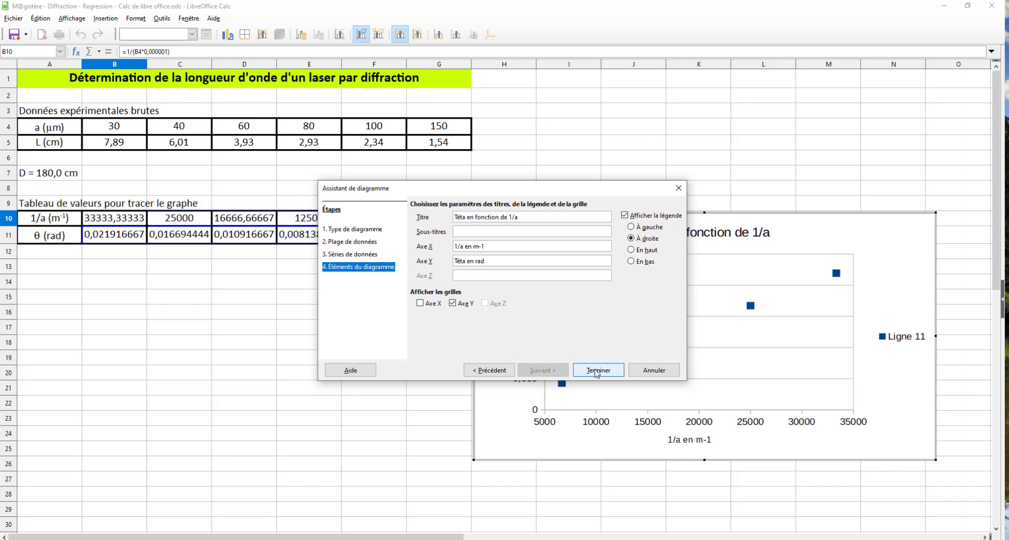
# Finish creating the chart and move it directly below the table of values, starting at row 13 in column A
pyautogui.moveTo(604, 192); pyautogui.dragTo(367, 155)
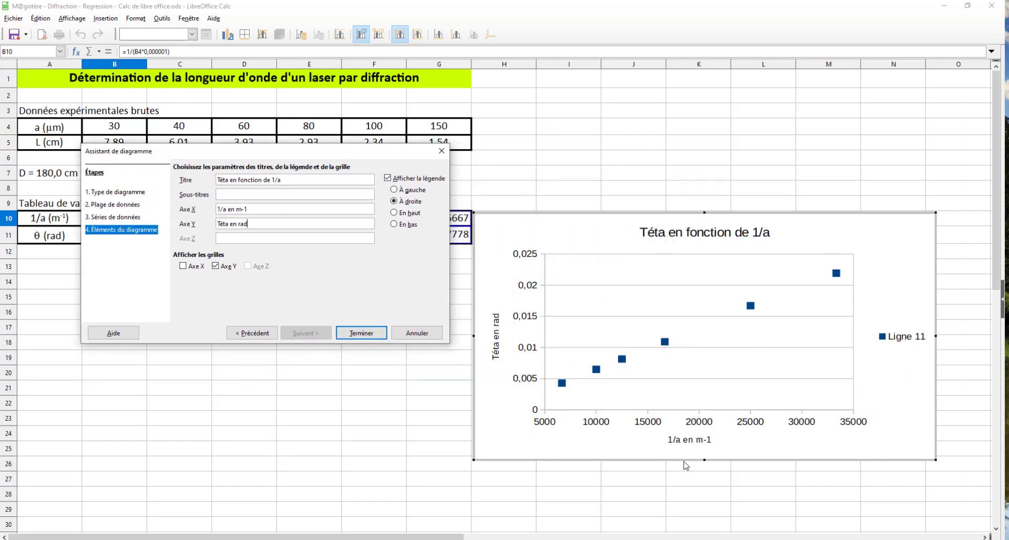
pyautogui.click(361, 333)
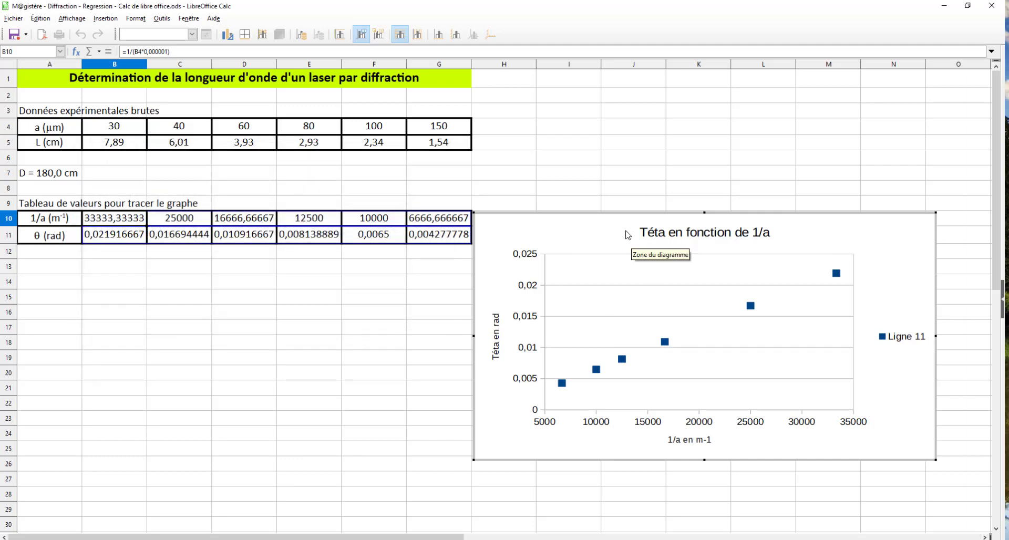
pyautogui.click(527, 226)
pyautogui.moveTo(534, 220); pyautogui.dragTo(64, 256)
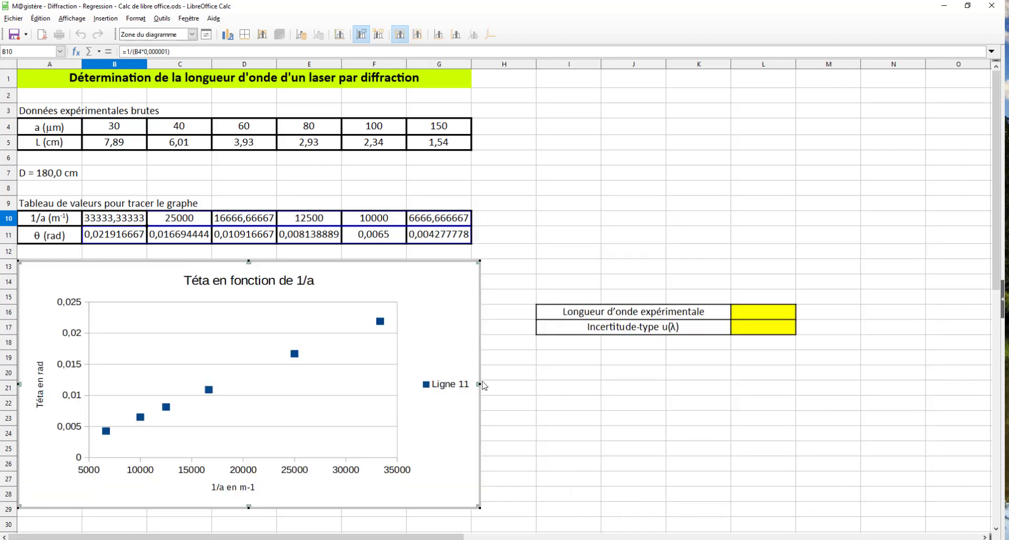
# Replace the word "Téta" in the chart's main title with the special character θ
pyautogui.click(196, 282)
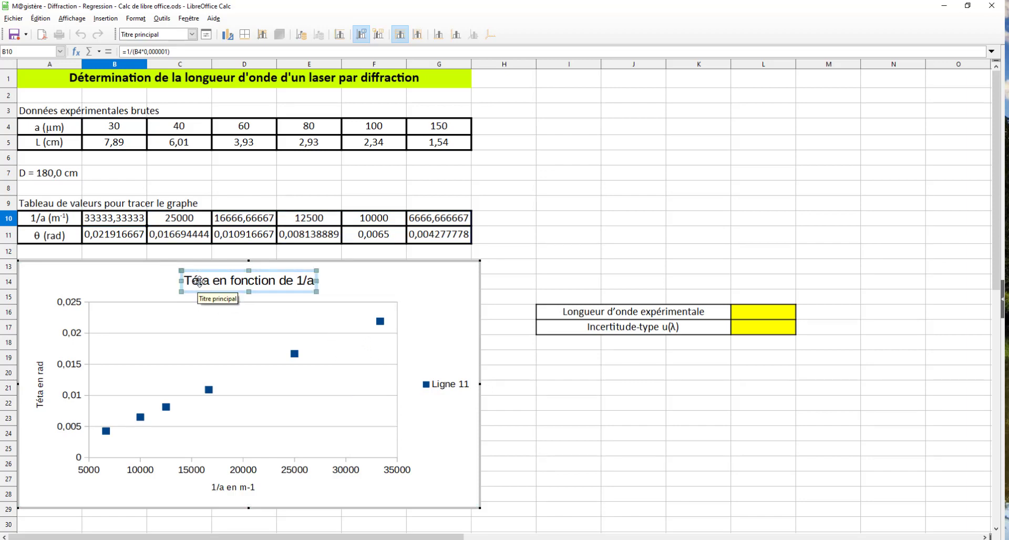
pyautogui.click(198, 282)
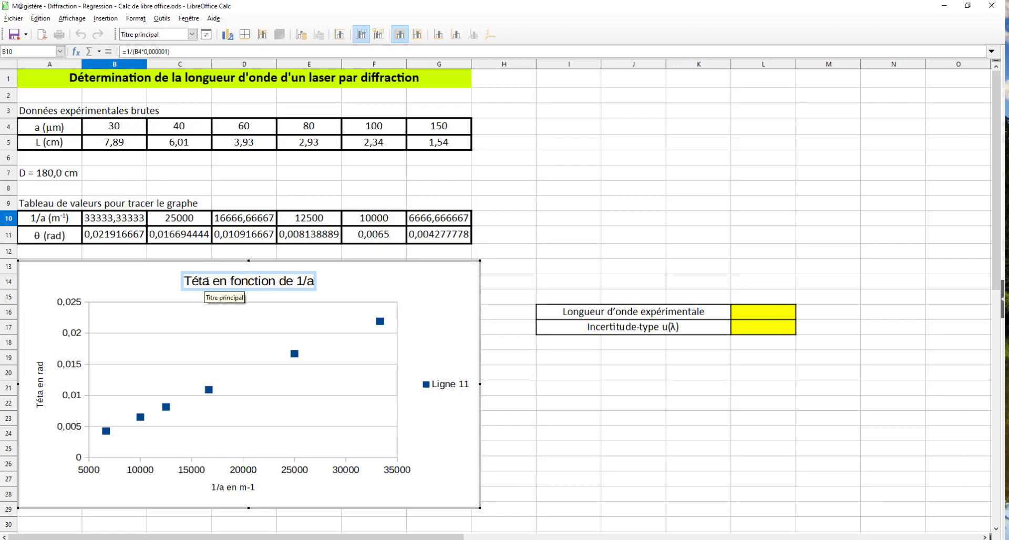
pyautogui.doubleClick(199, 282)
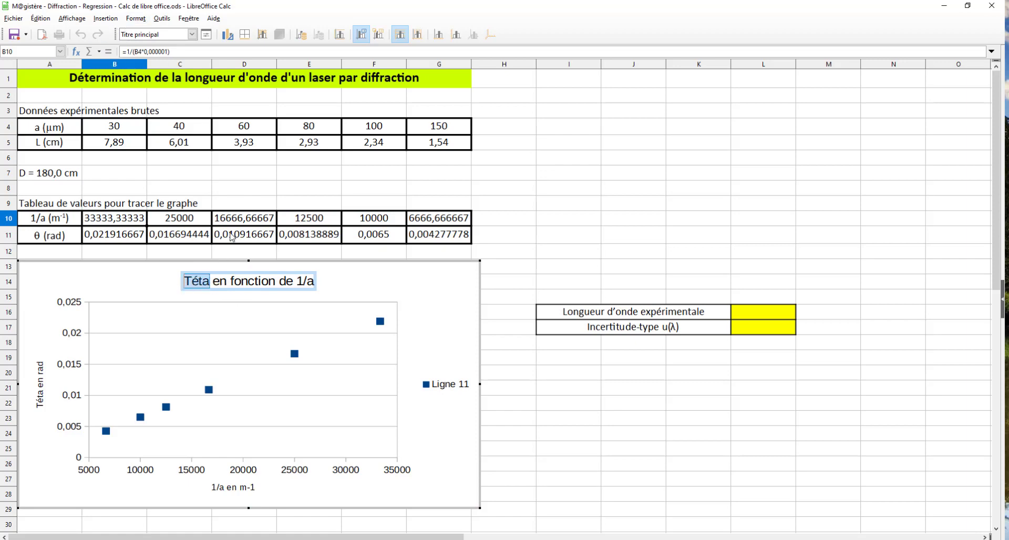
pyautogui.click(105, 18)
pyautogui.click(135, 147)
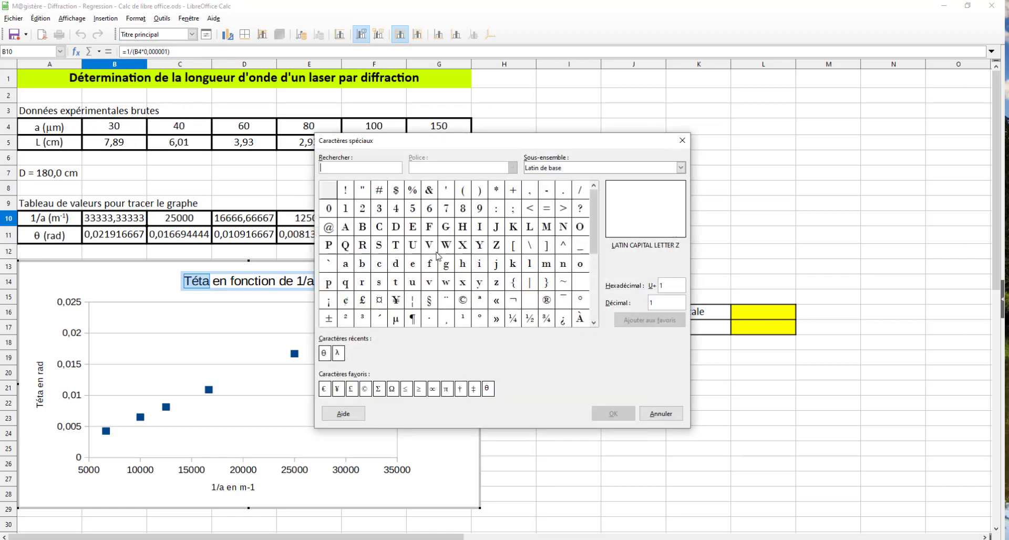
pyautogui.click(324, 353)
pyautogui.click(608, 417)
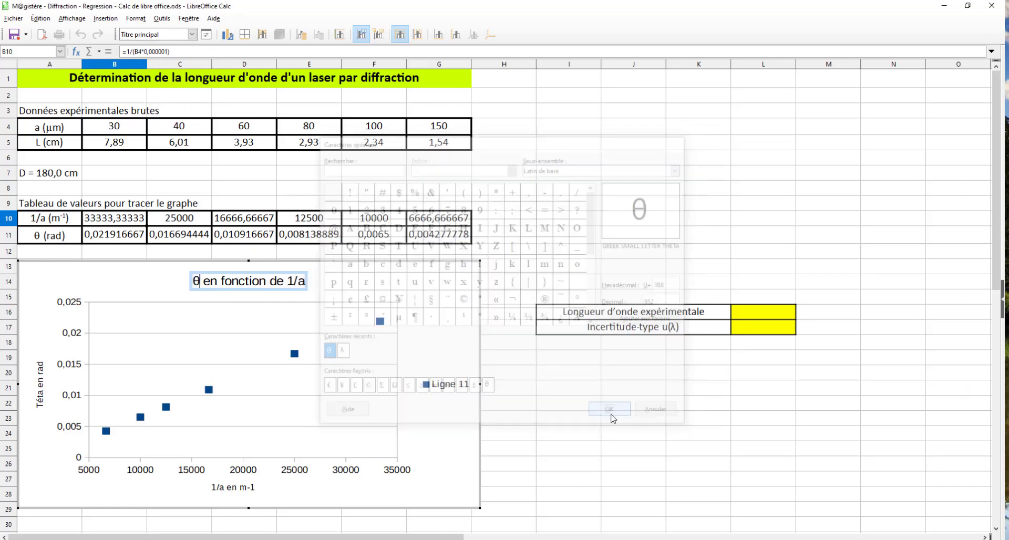
# Replace the word "Téta" in the Y-axis title with the special character θ
pyautogui.doubleClick(45, 403)
pyautogui.doubleClick(37, 385)
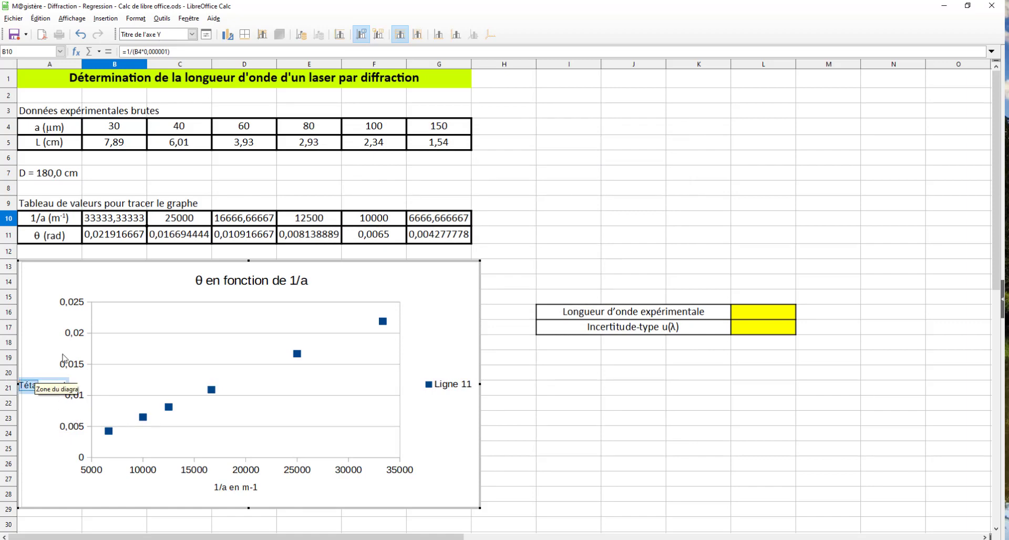
pyautogui.click(105, 18)
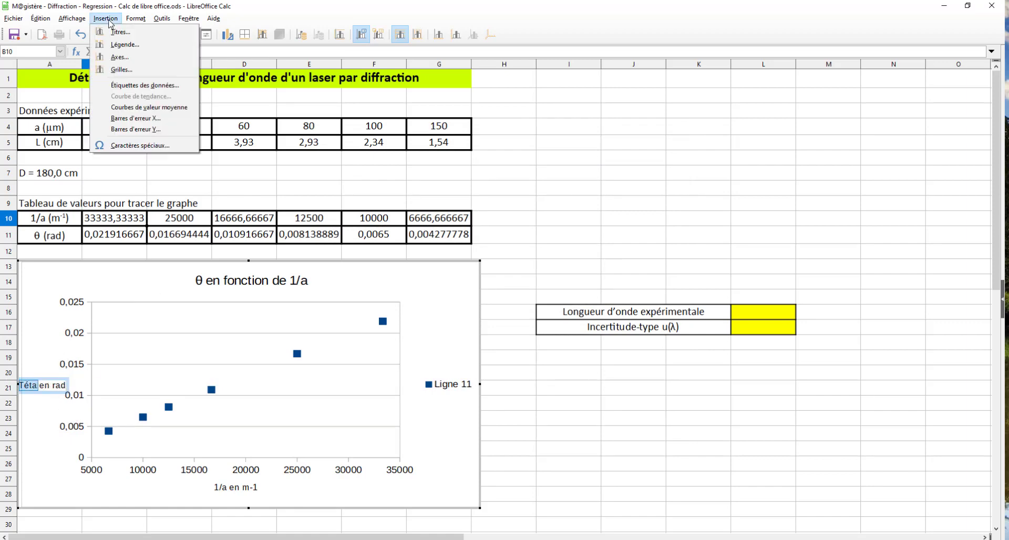
pyautogui.click(140, 145)
pyautogui.click(324, 353)
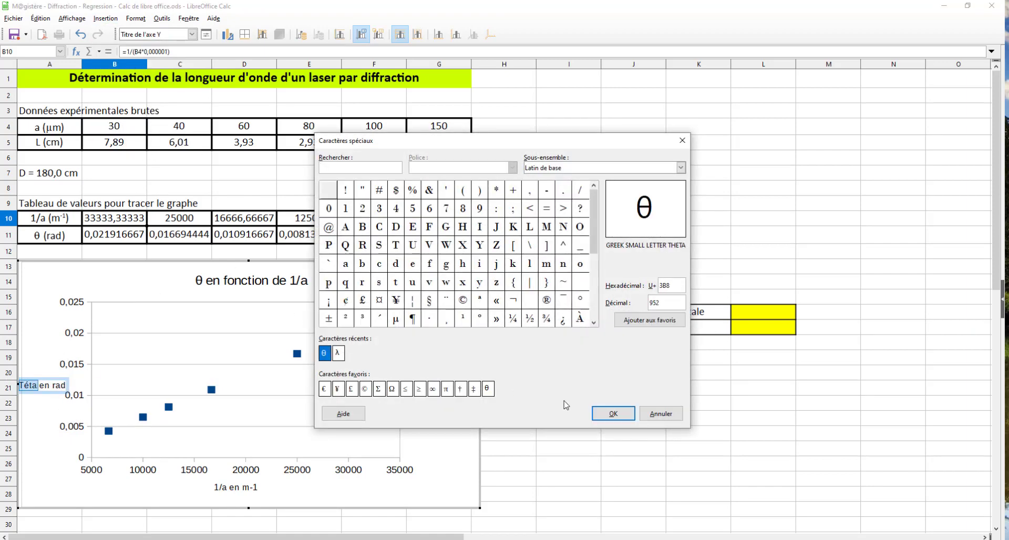
pyautogui.click(610, 413)
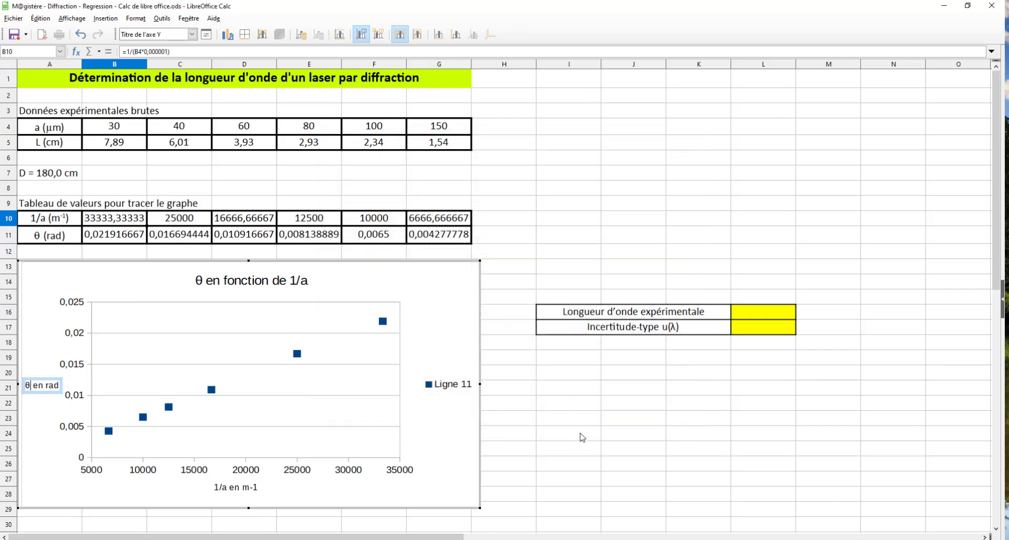
pyautogui.click(460, 434)
# Delete the legend from the chart
pyautogui.click(437, 390)
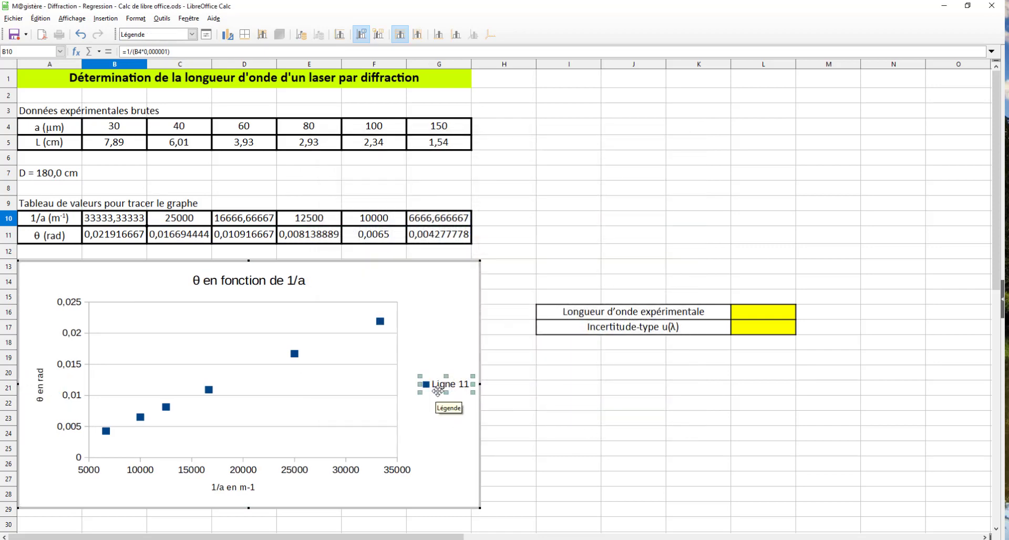
pyautogui.press('Delete')
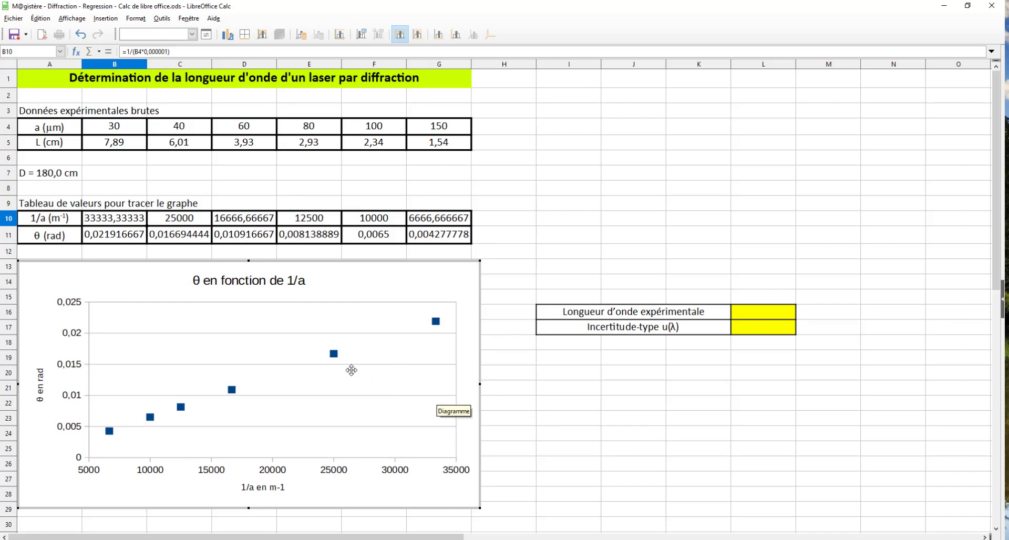
# Open the formatting of the chart's data series and set its line style to Long Dash
pyautogui.click(334, 354)
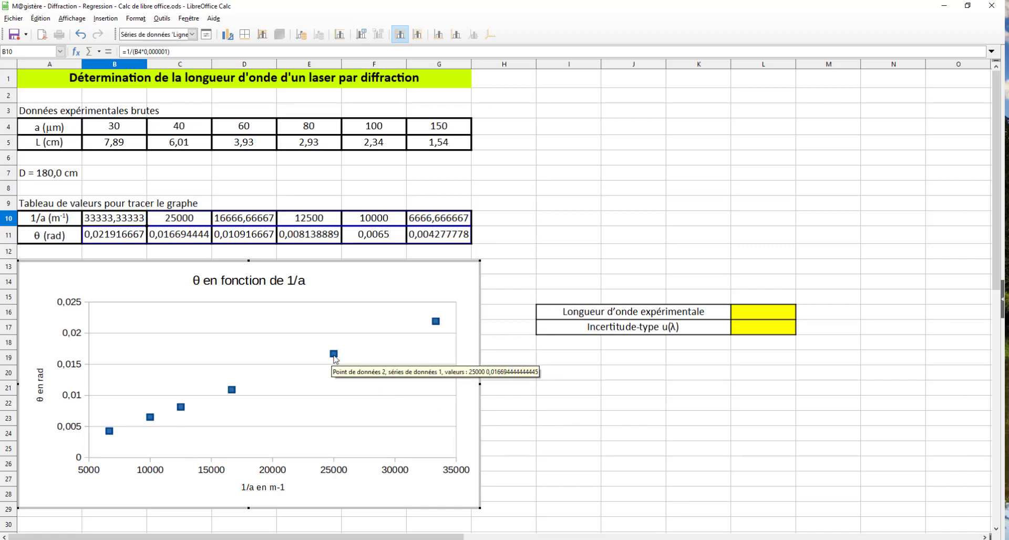
pyautogui.rightClick(334, 355)
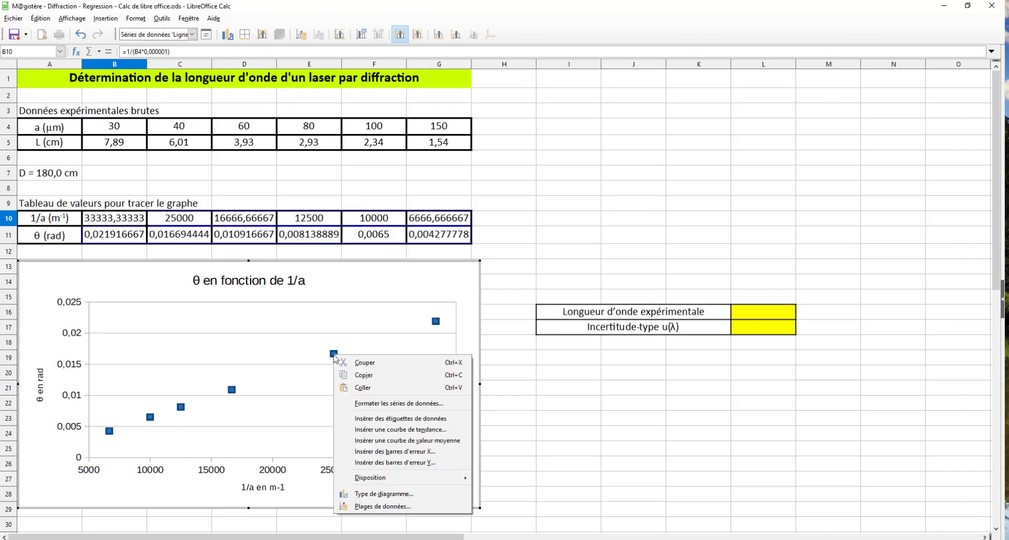
pyautogui.click(367, 404)
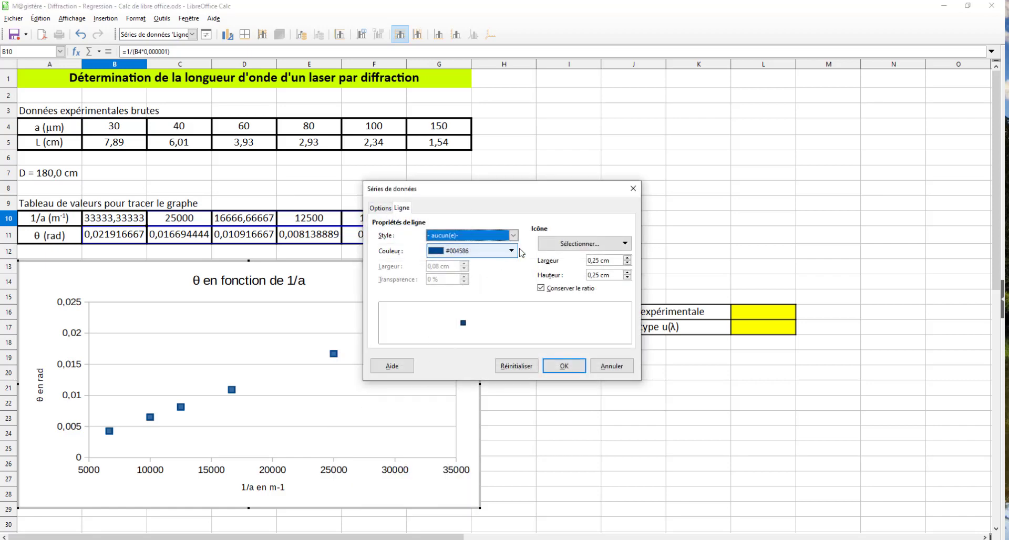
pyautogui.click(471, 243)
pyautogui.click(461, 252)
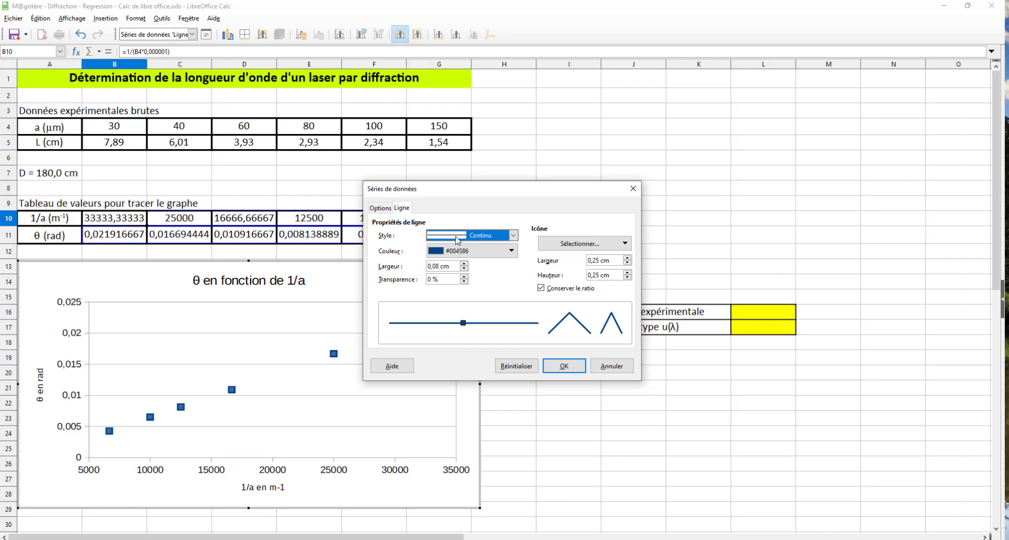
pyautogui.click(457, 239)
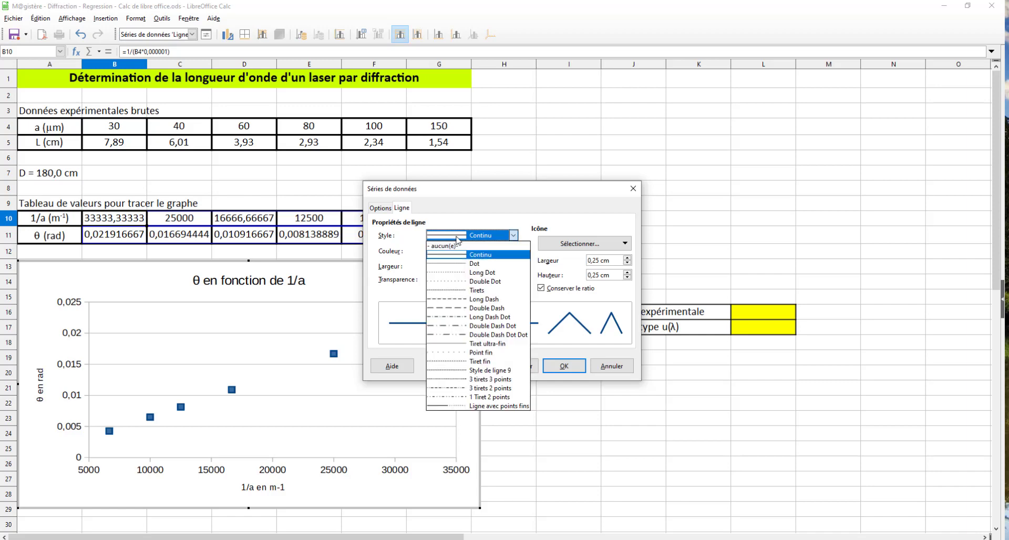
pyautogui.click(450, 299)
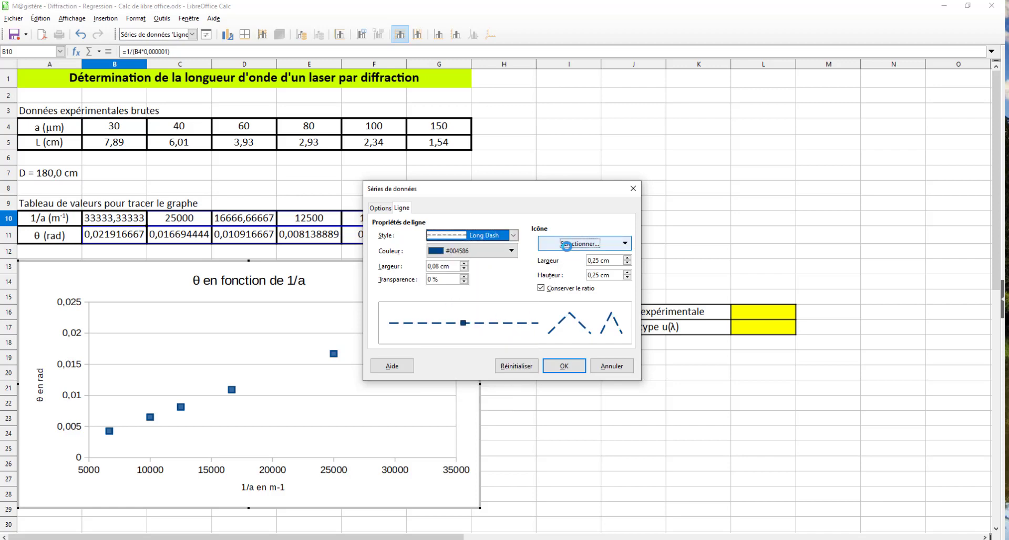
# Change the data point symbol to a plus sign and set its size to 0,40 cm, keeping the ratio
pyautogui.click(566, 245)
pyautogui.moveTo(570, 303)
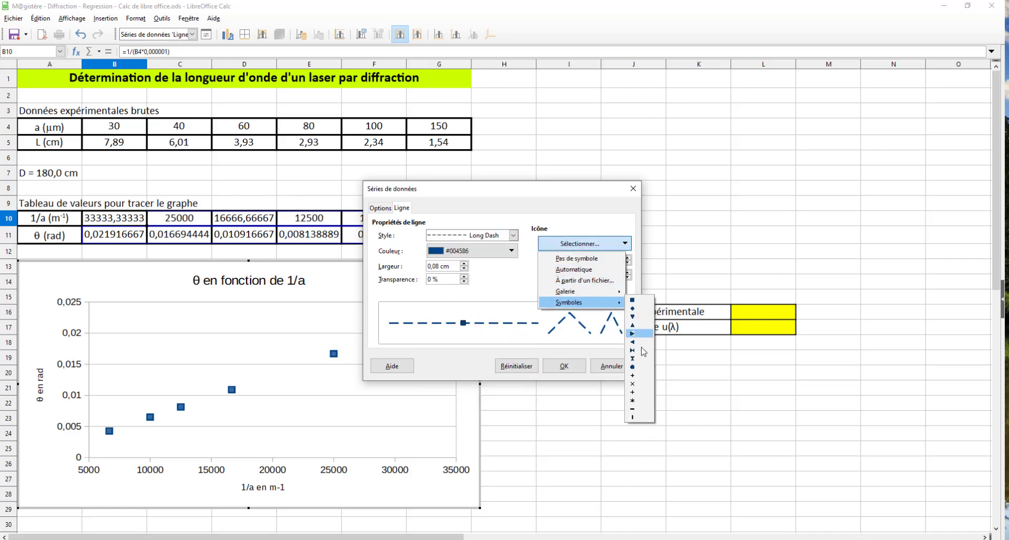
pyautogui.click(633, 392)
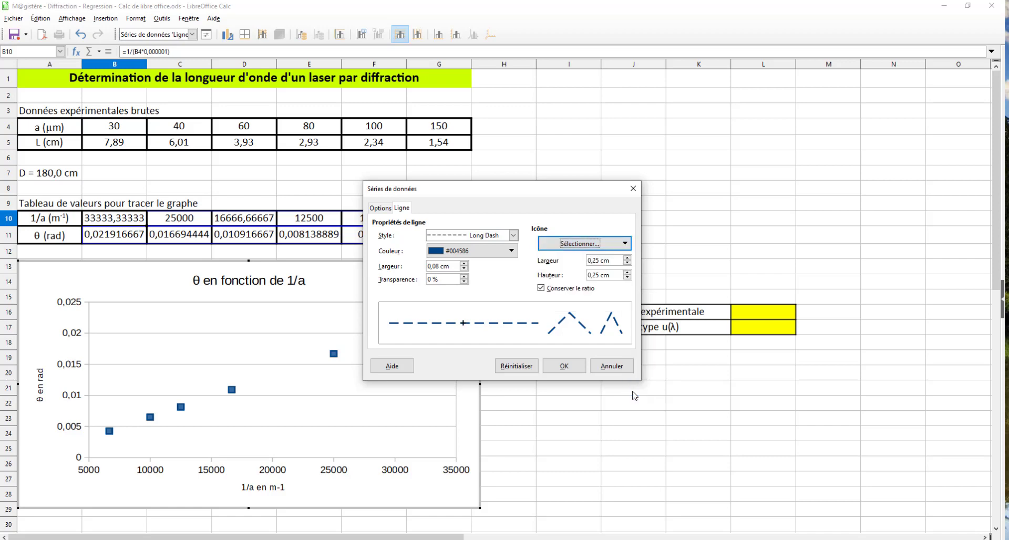
pyautogui.click(627, 260)
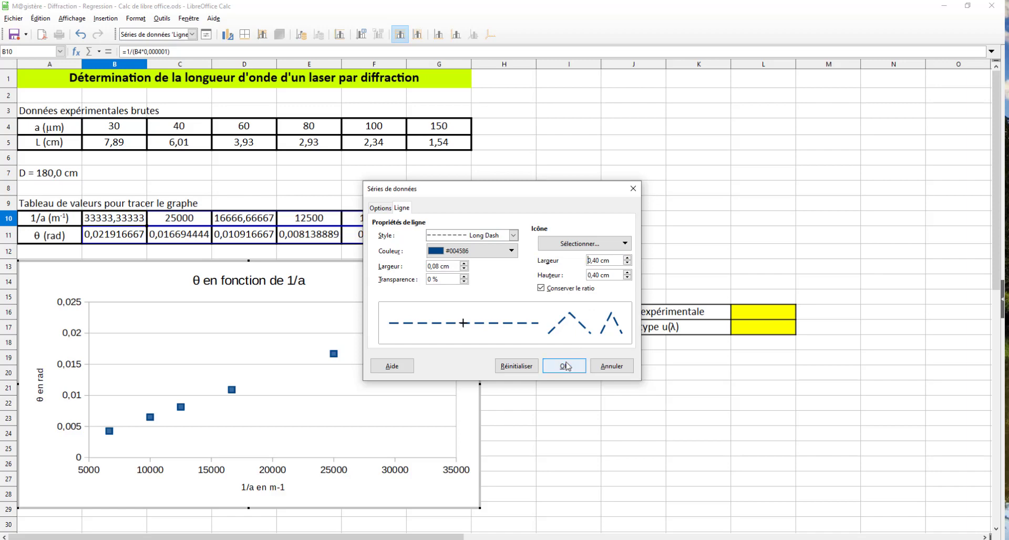
# Set the series line width to 0,10 cm and apply the data series formatting
pyautogui.click(464, 264)
pyautogui.click(464, 268)
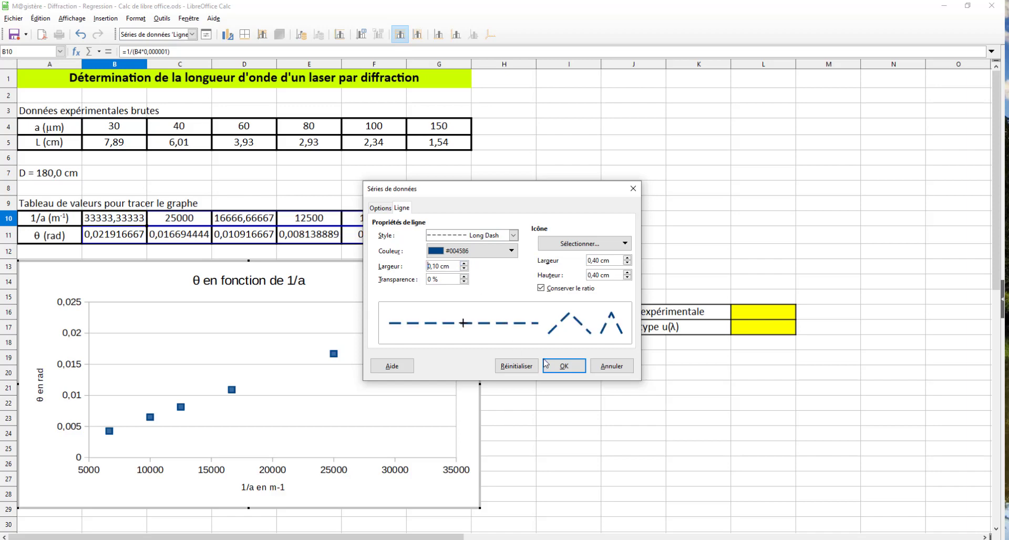
pyautogui.click(564, 366)
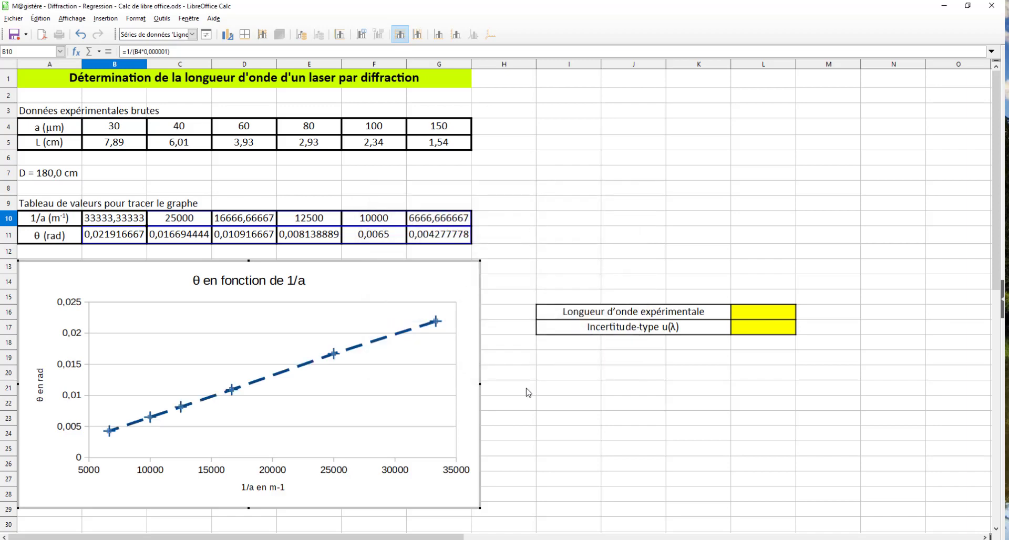